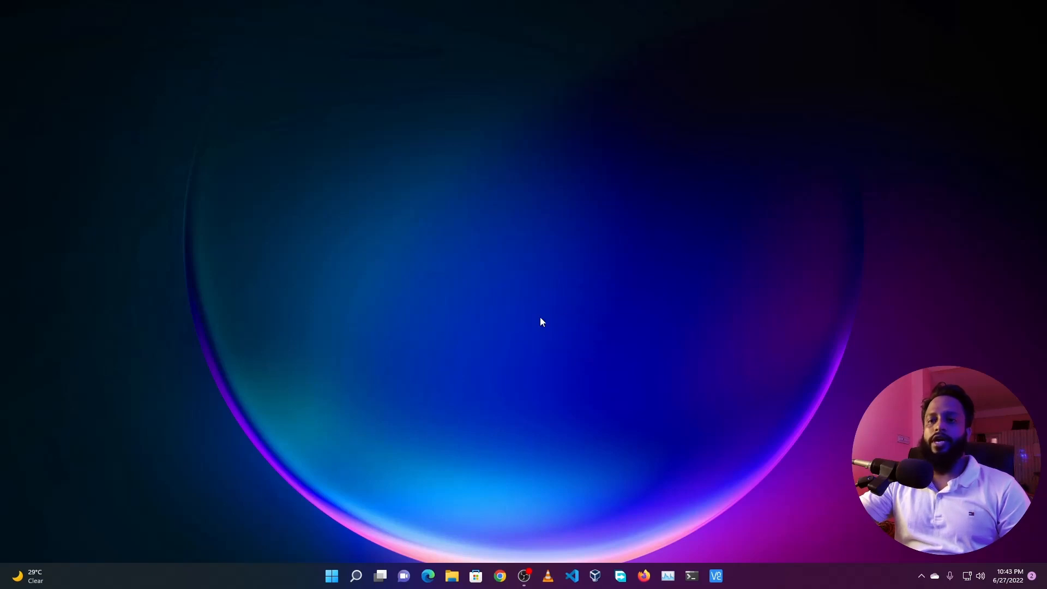
- Launch Chrome with the PRO profile and load Portainer at 192.168.0.150:9000
click(498, 576)
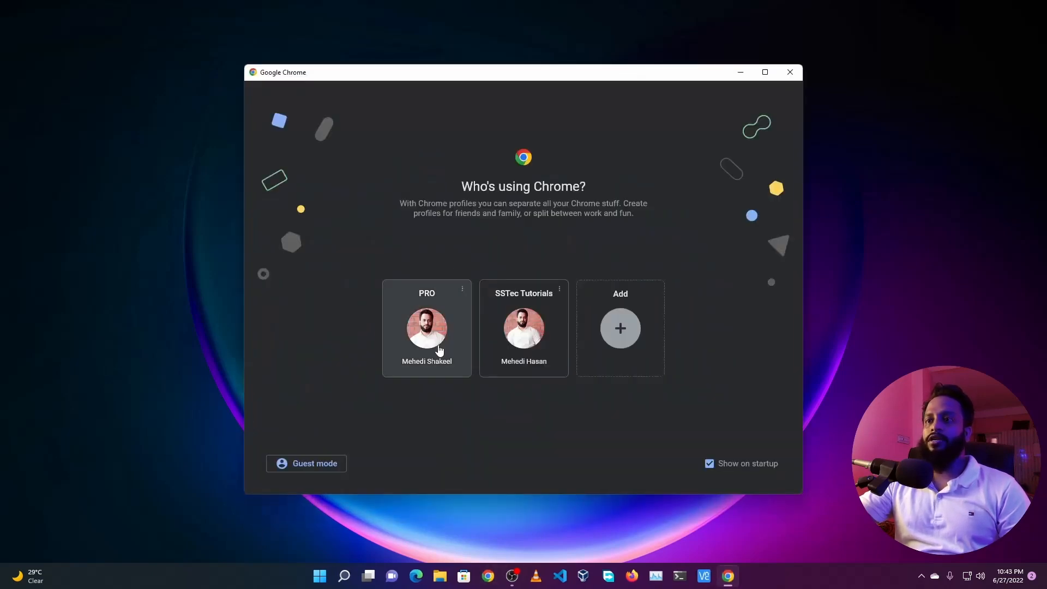
click(438, 344)
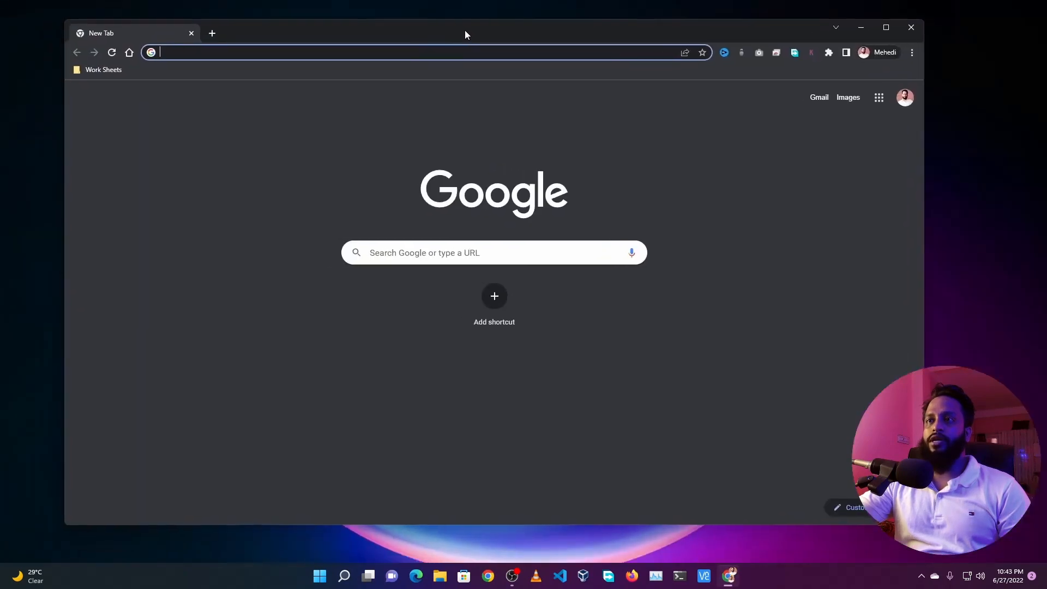
text(192.168.)
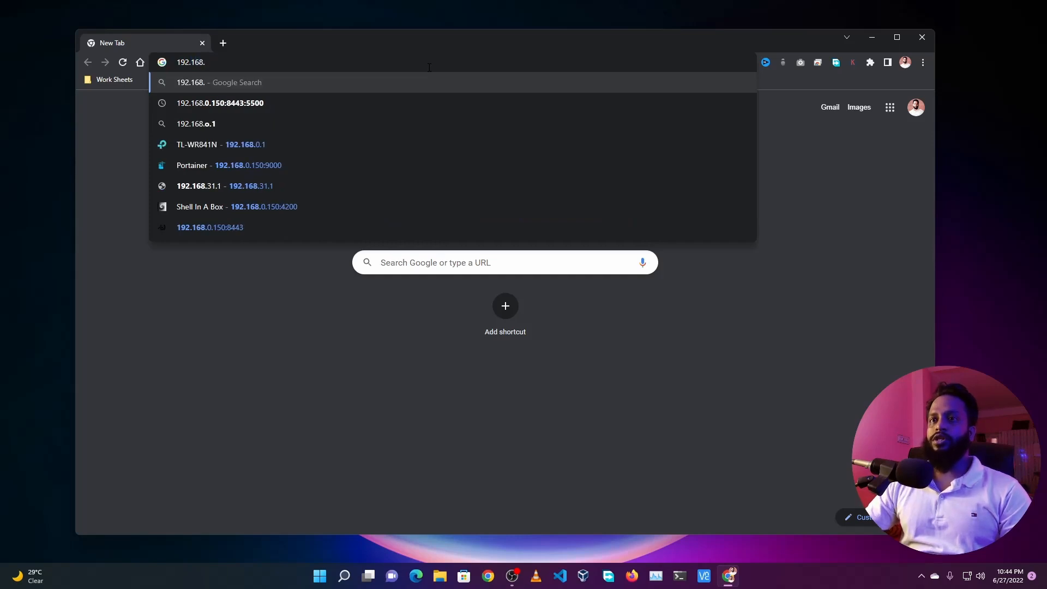
text(0.150)
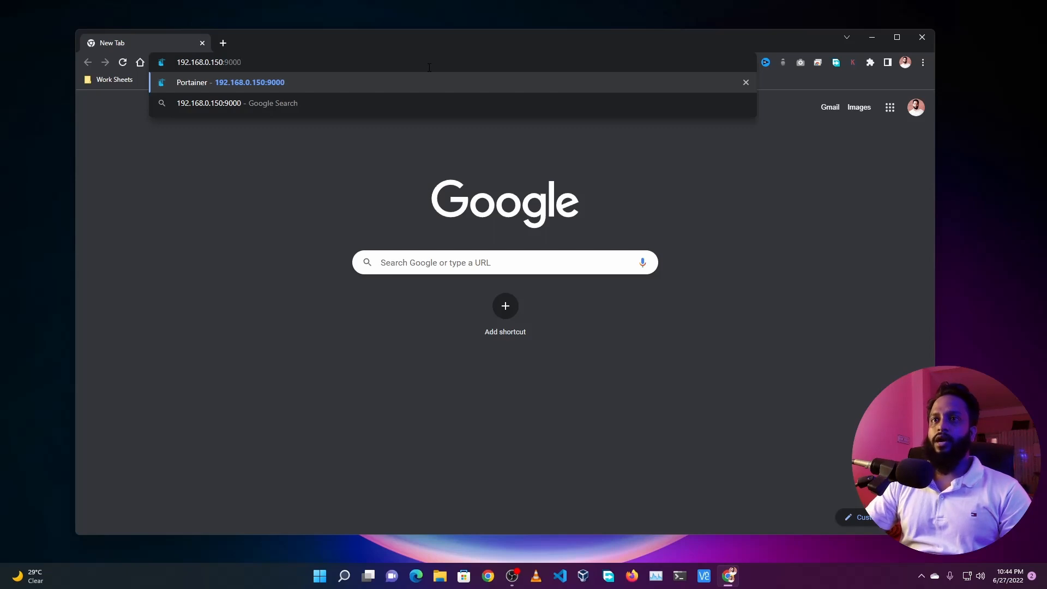
key(Return)
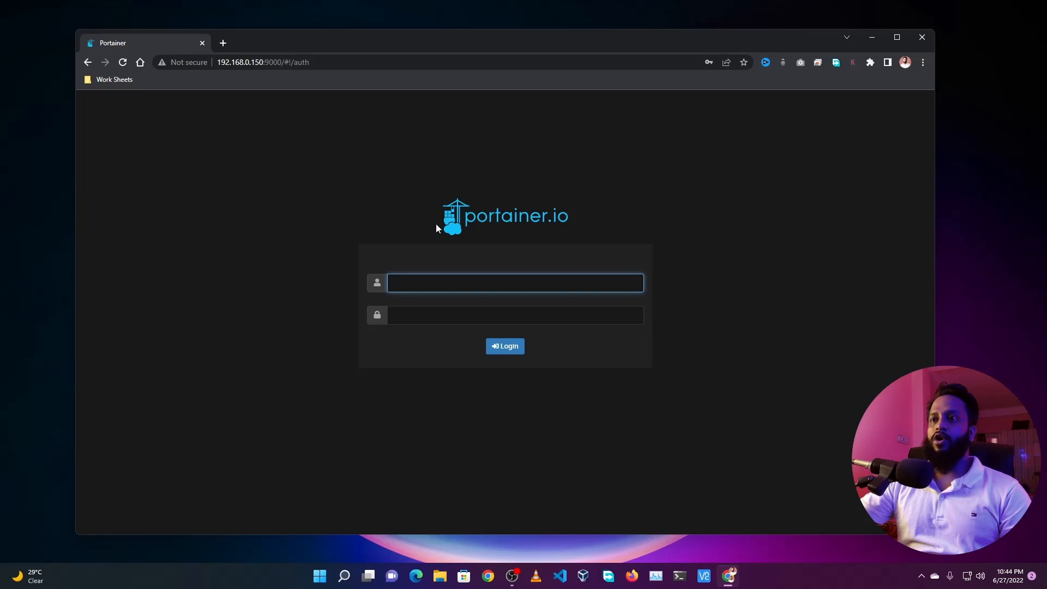
- Sign in to Portainer with the saved credentials to reach the Home page
click(433, 283)
click(483, 309)
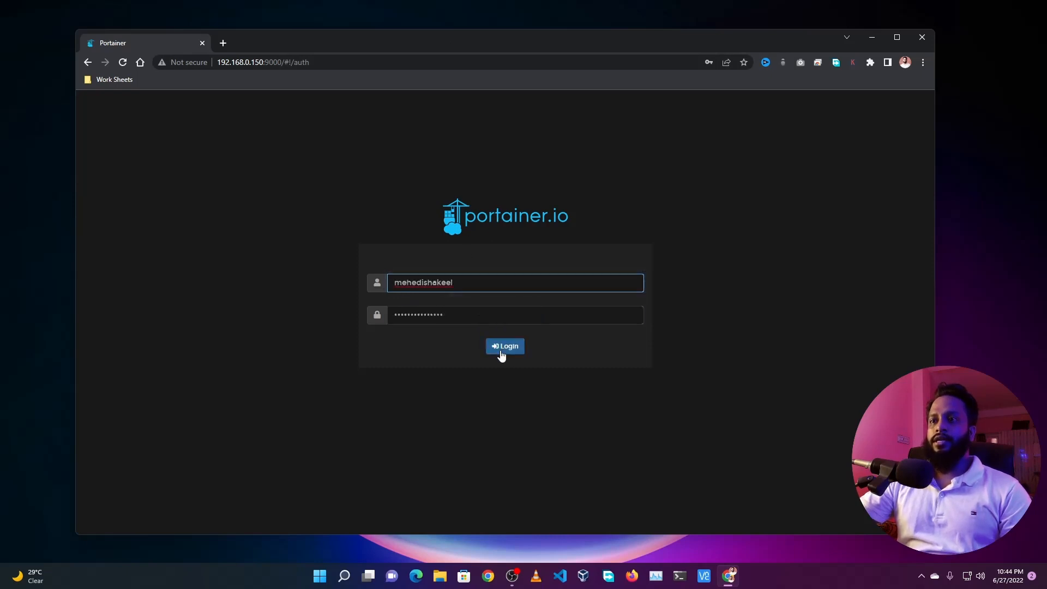
click(502, 348)
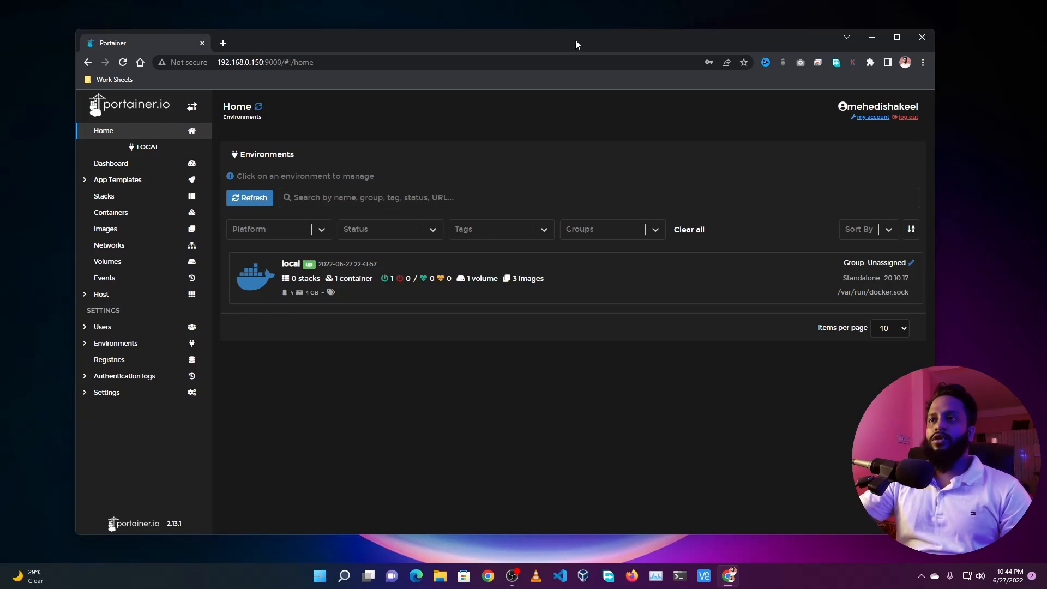
- Inspect the App Templates URL in Settings pointing to the pi-hosted arm32 template file
drag(575, 41, 582, 37)
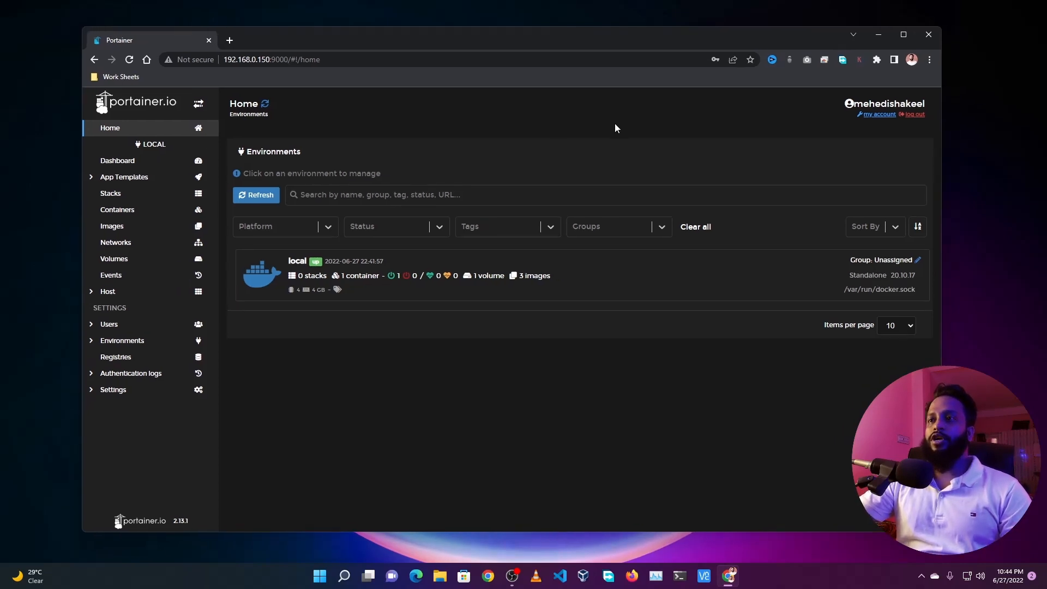
click(113, 389)
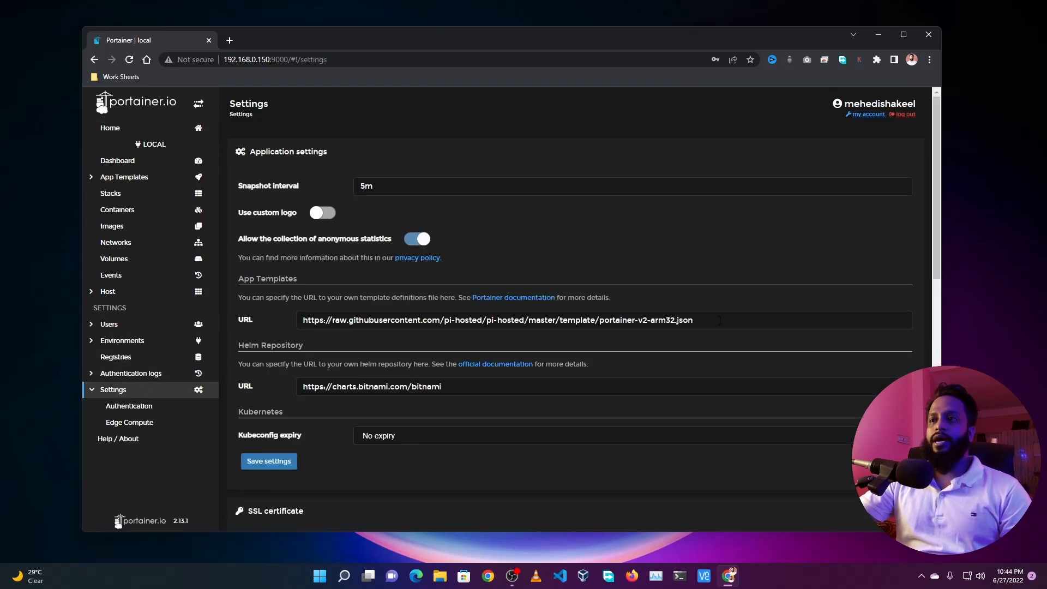
drag(720, 320, 270, 325)
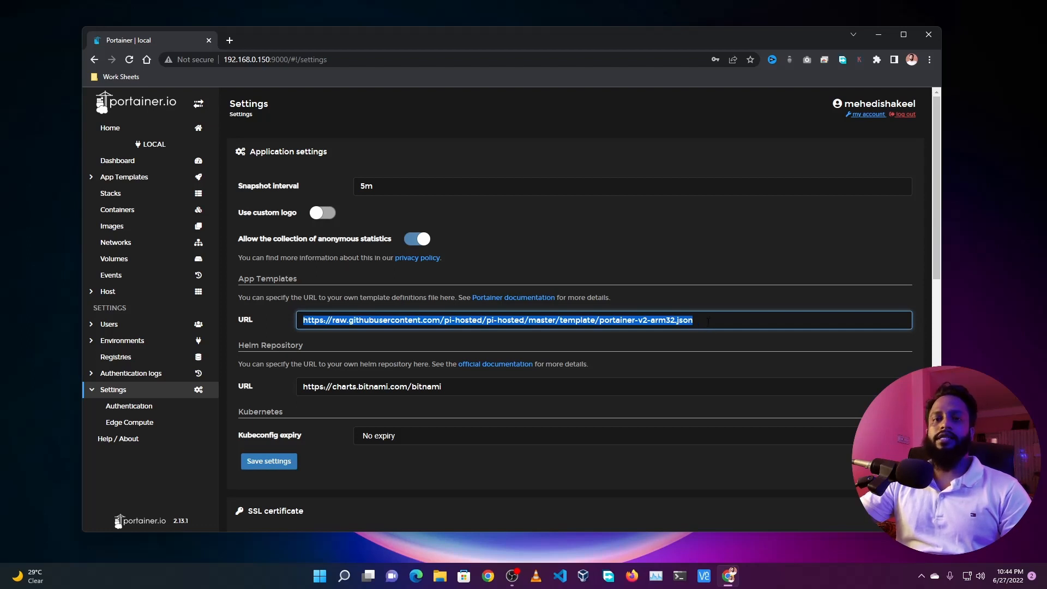
key(End)
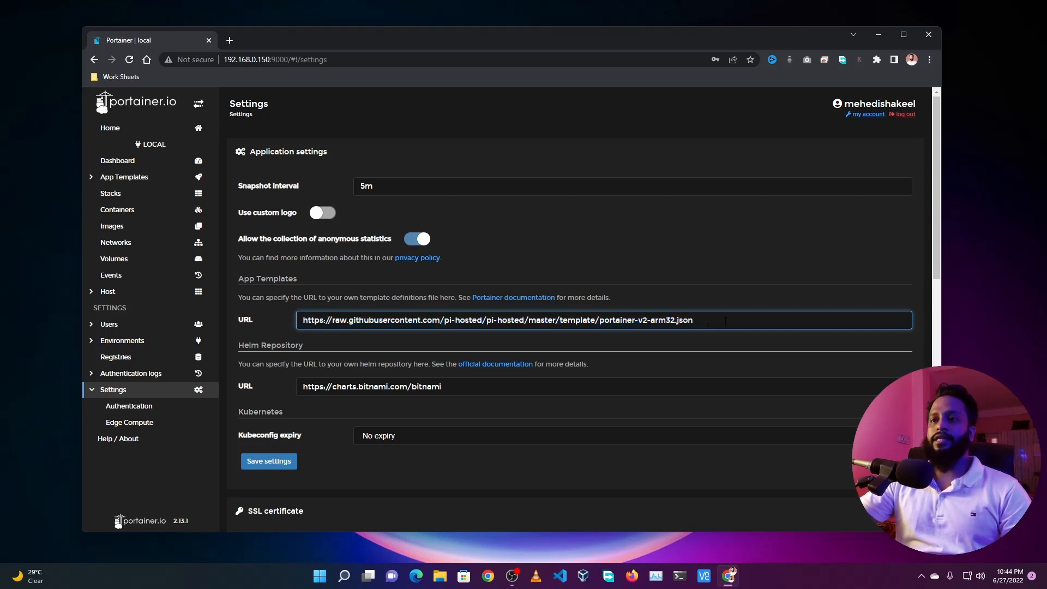
click(710, 343)
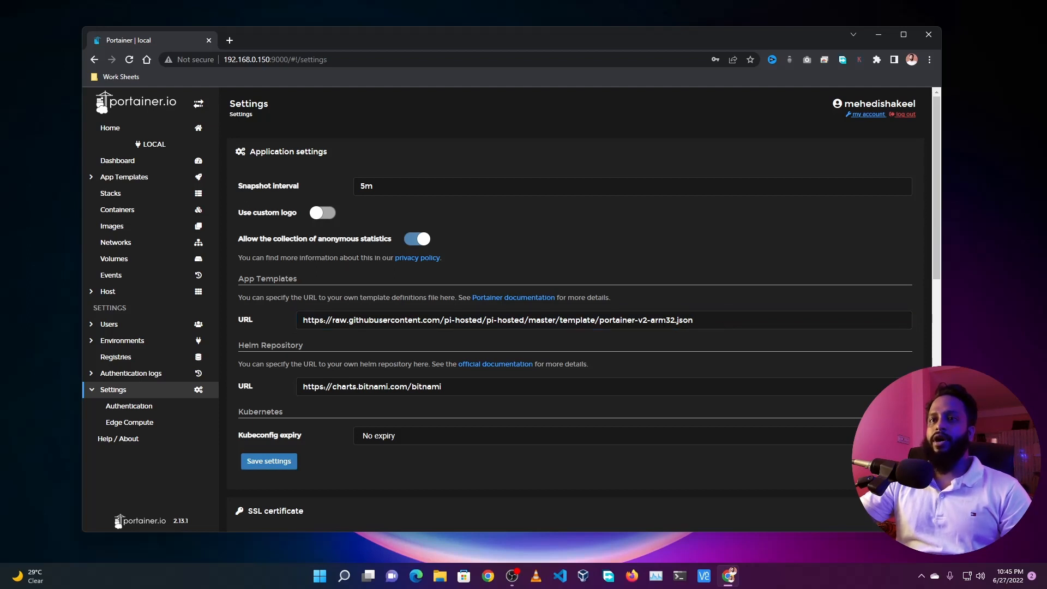
- Show the App Templates list containing the Code Server template
click(124, 176)
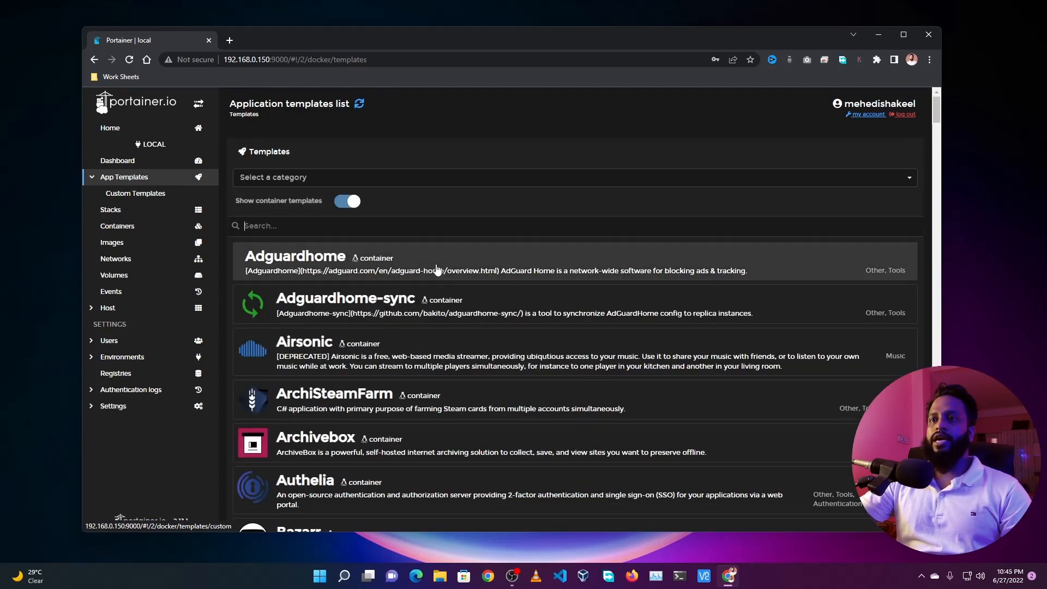
scroll(472, 294, down, 2)
scroll(451, 299, down, 3)
scroll(427, 300, down, 2)
scroll(427, 301, down, 3)
scroll(433, 307, down, 3)
scroll(446, 314, down, 2)
scroll(456, 323, down, 2)
scroll(456, 323, down, 4)
scroll(456, 323, down, 4)
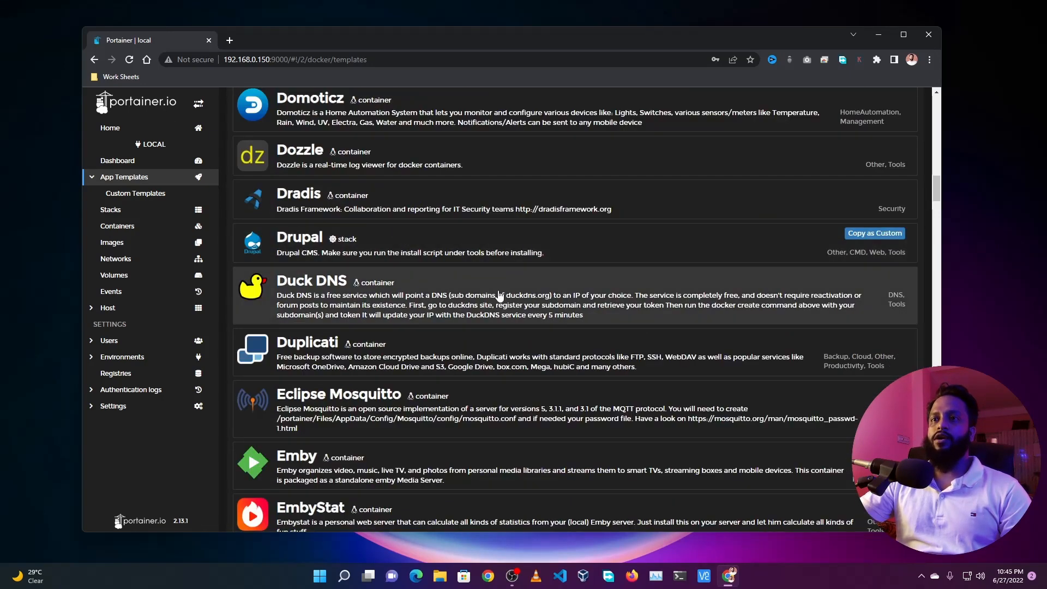
scroll(501, 297, down, 4)
scroll(500, 296, up, 6)
scroll(518, 314, up, 4)
scroll(518, 315, up, 4)
scroll(491, 287, up, 2)
scroll(425, 237, up, 2)
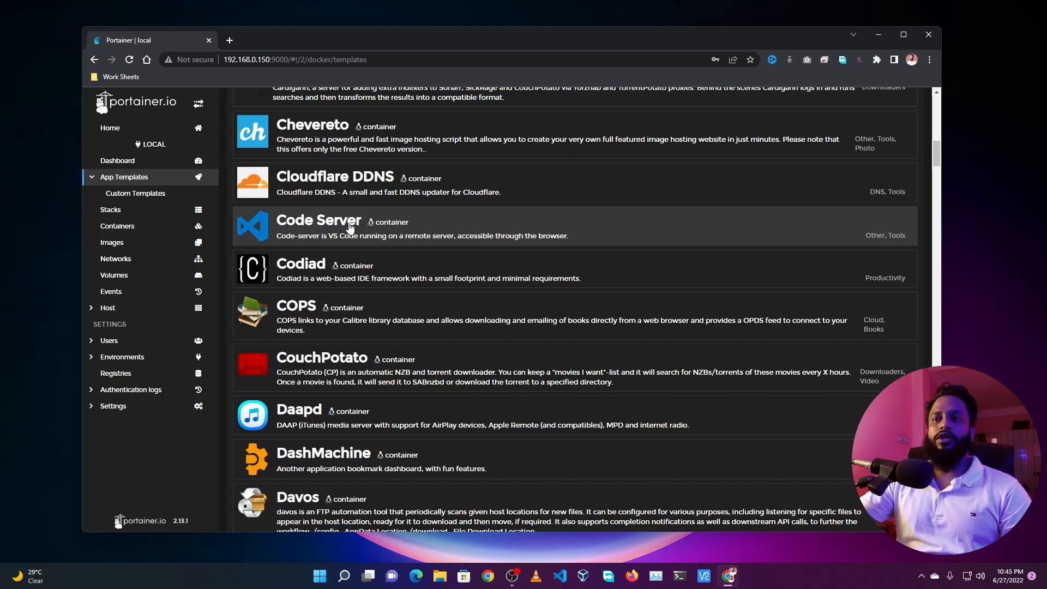
- Deploy the code-server container from the Code Server template's configuration form
click(345, 227)
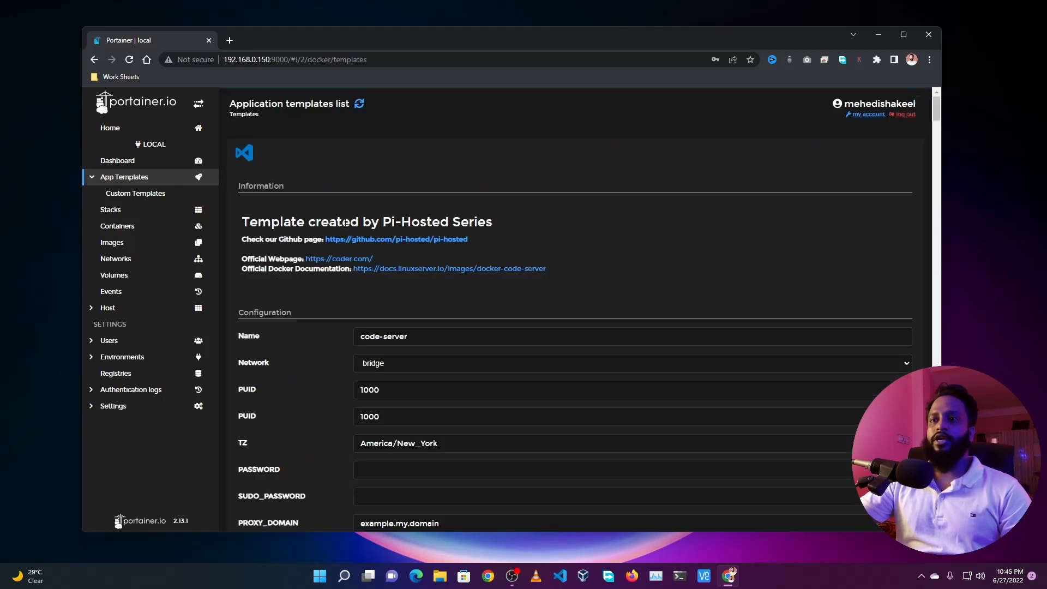
scroll(350, 259, down, 5)
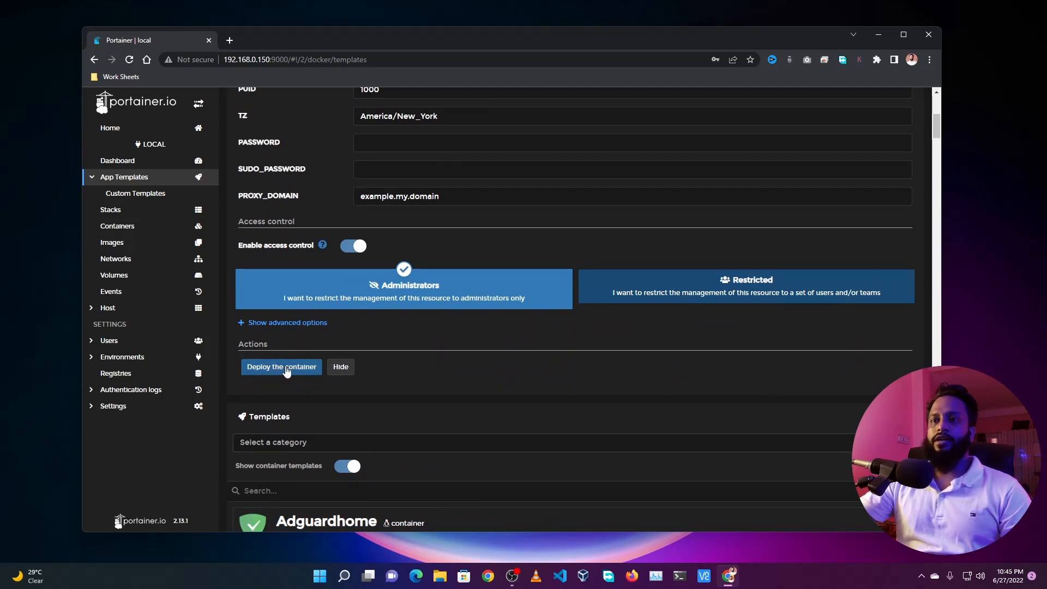
click(286, 368)
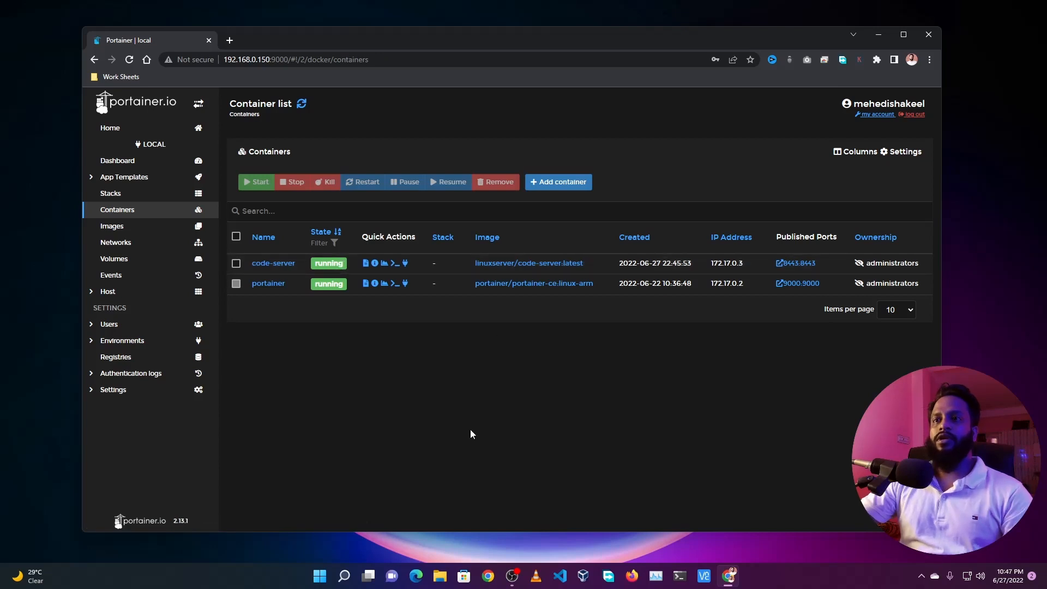
- Load the code-server editor at 192.168.0.150:8443 in a new tab, checking the container list on the way
click(230, 40)
text(192)
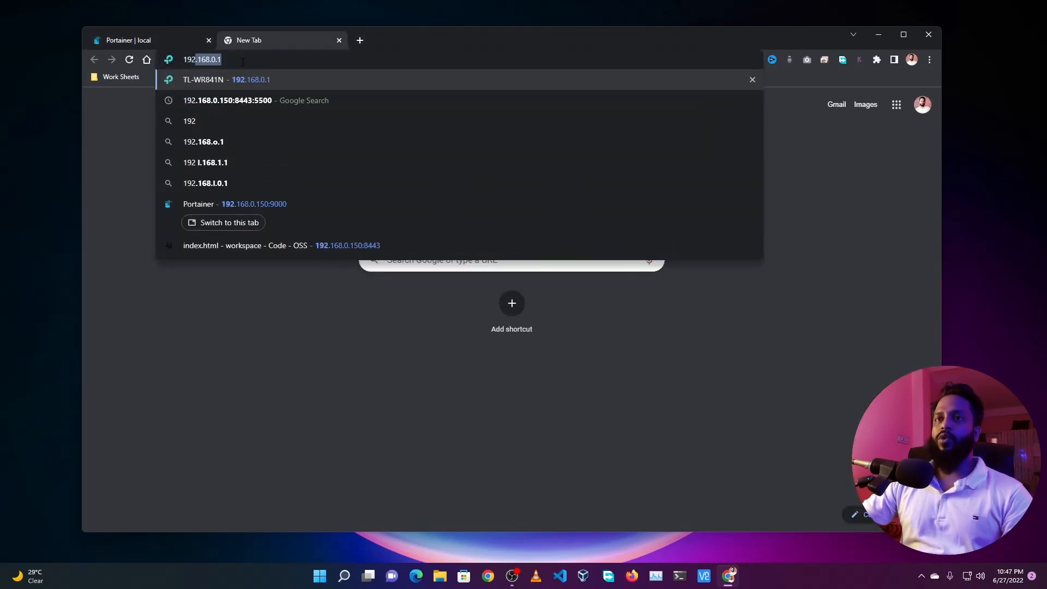
text(.168.0.150)
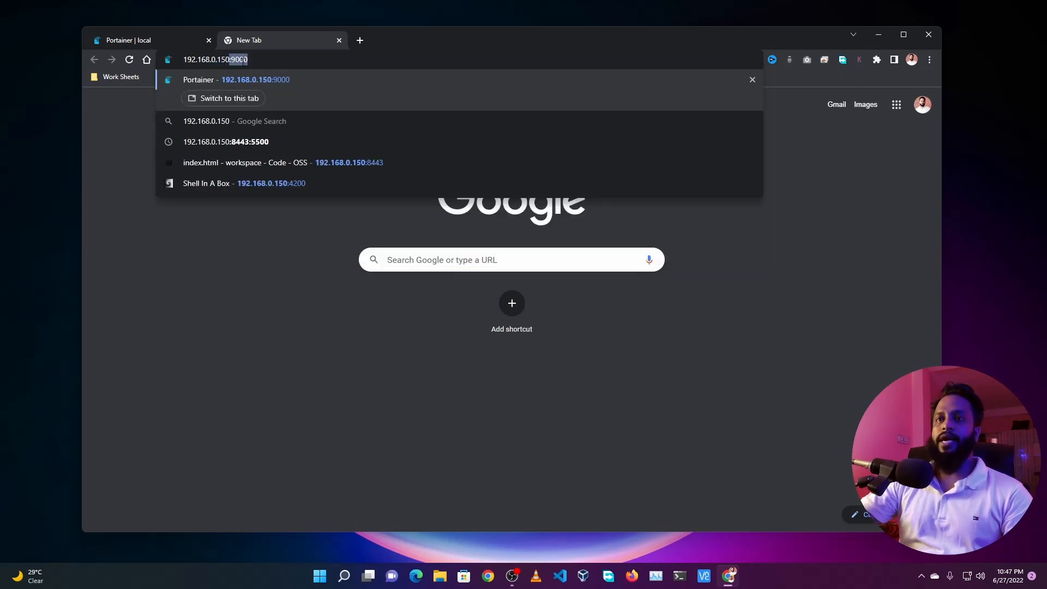
text(:)
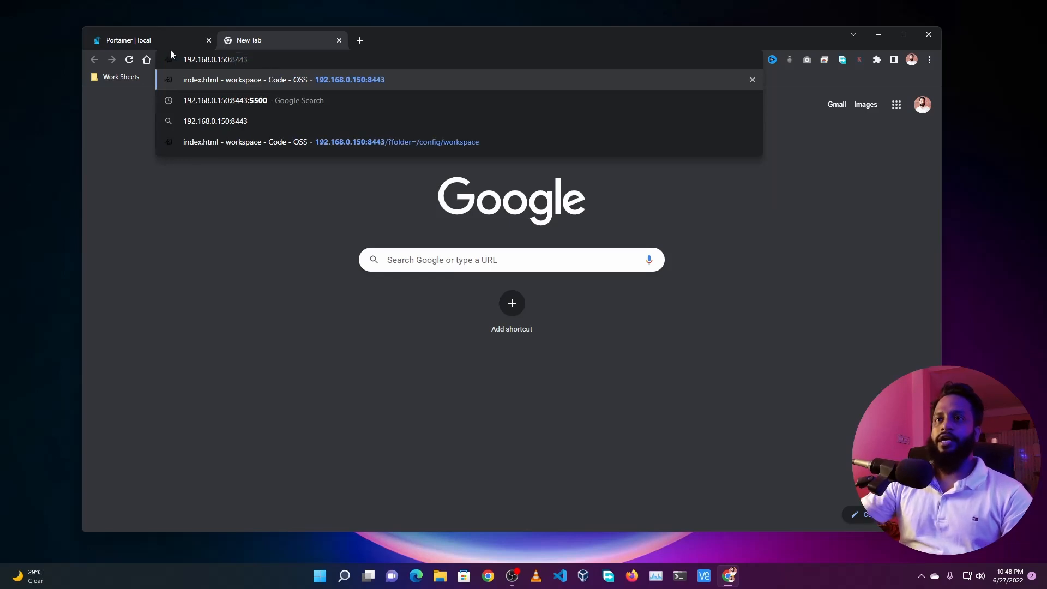
click(141, 41)
click(270, 40)
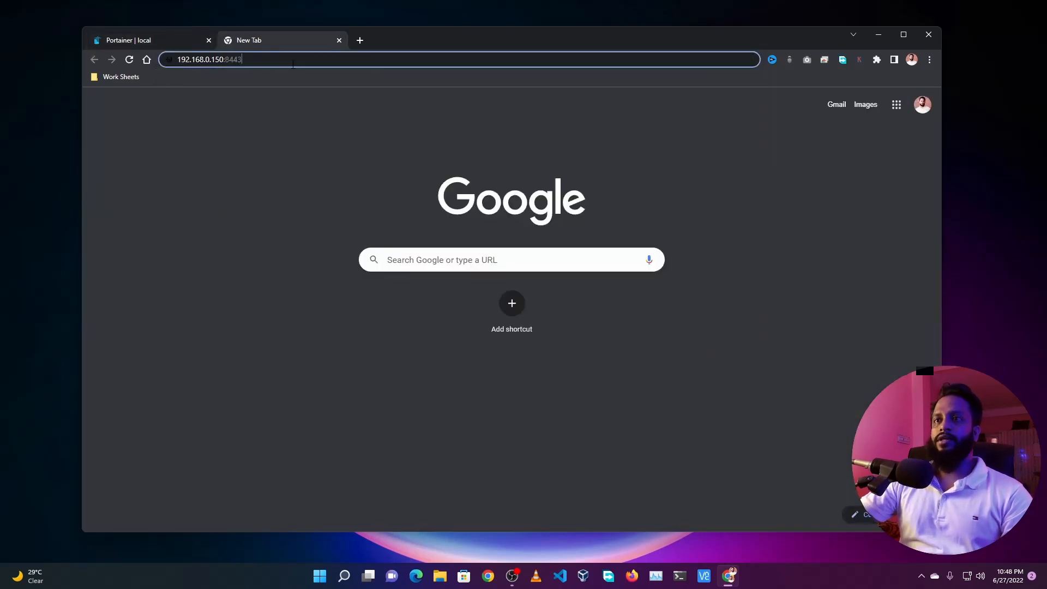
key(Return)
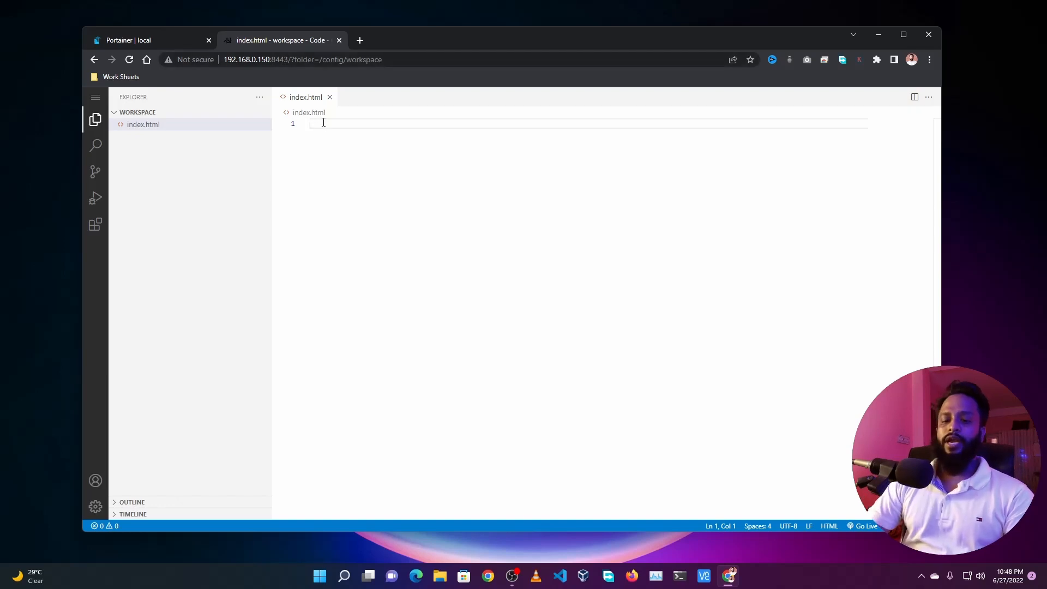
text(!)
- Expand the Emmet ! boilerplate in index.html and start a new line inside body for the demo div
key(Tab)
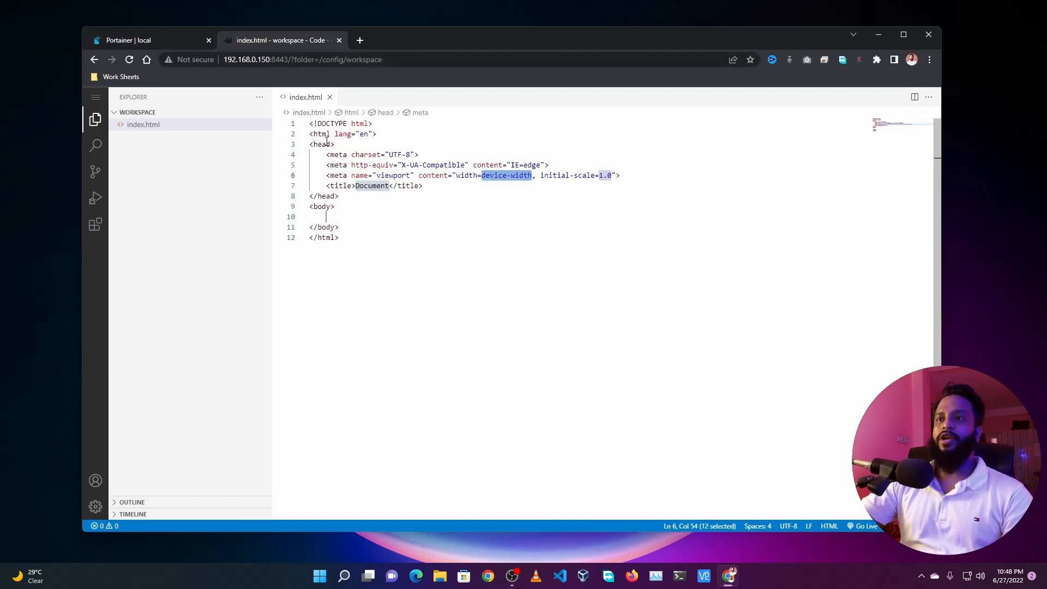
click(351, 210)
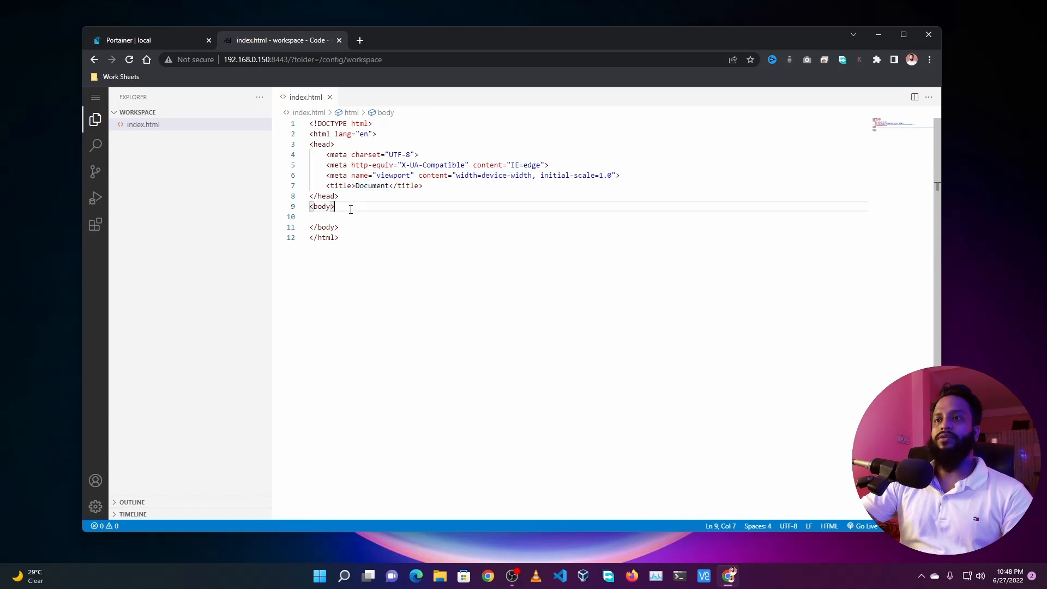
key(Return)
text(v class="demo">)
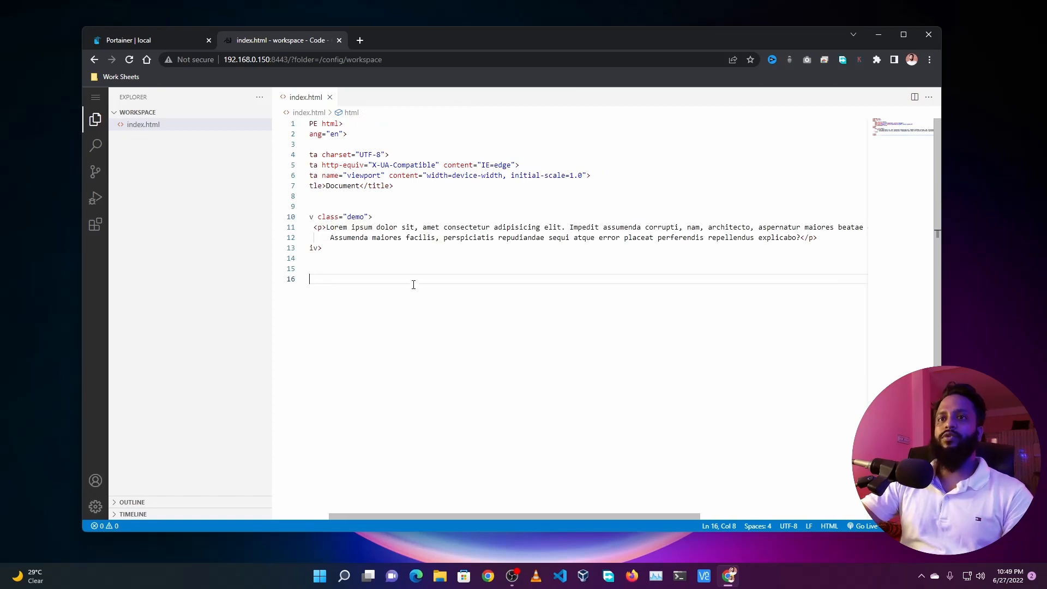
- Show the Extensions view with Live Server installed, then hide the side panel
click(94, 224)
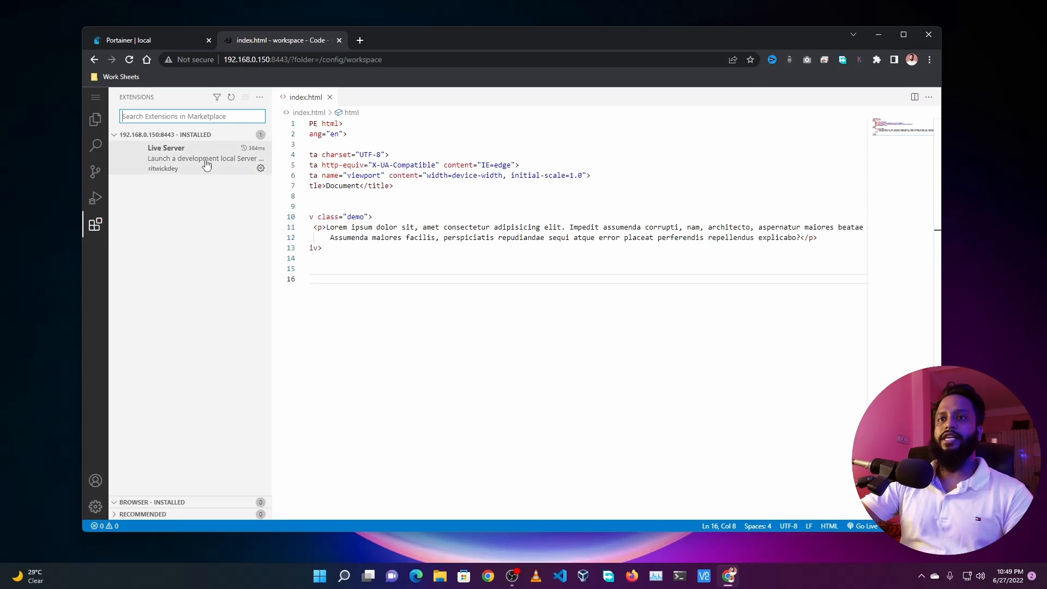
click(95, 225)
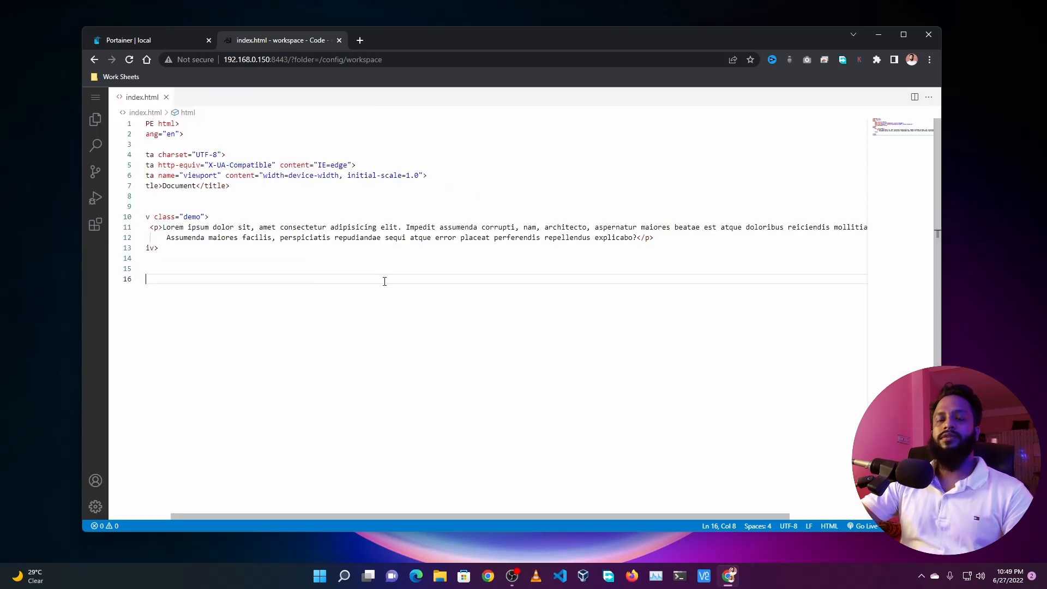